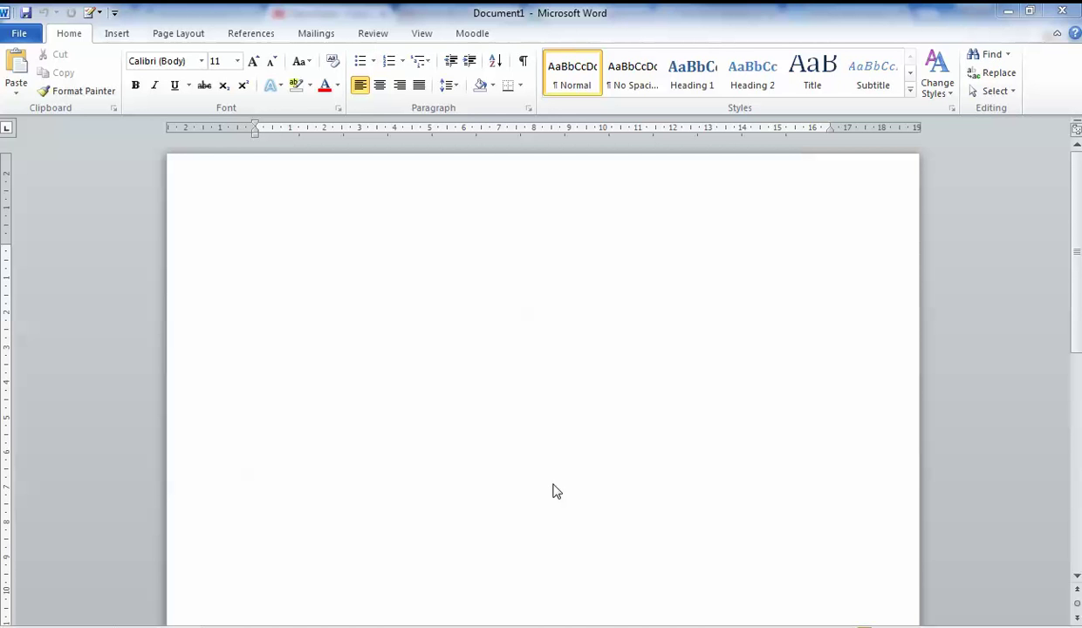
- Add the heading "Title Page" at the start of the document in the Title style
left_click(246, 280)
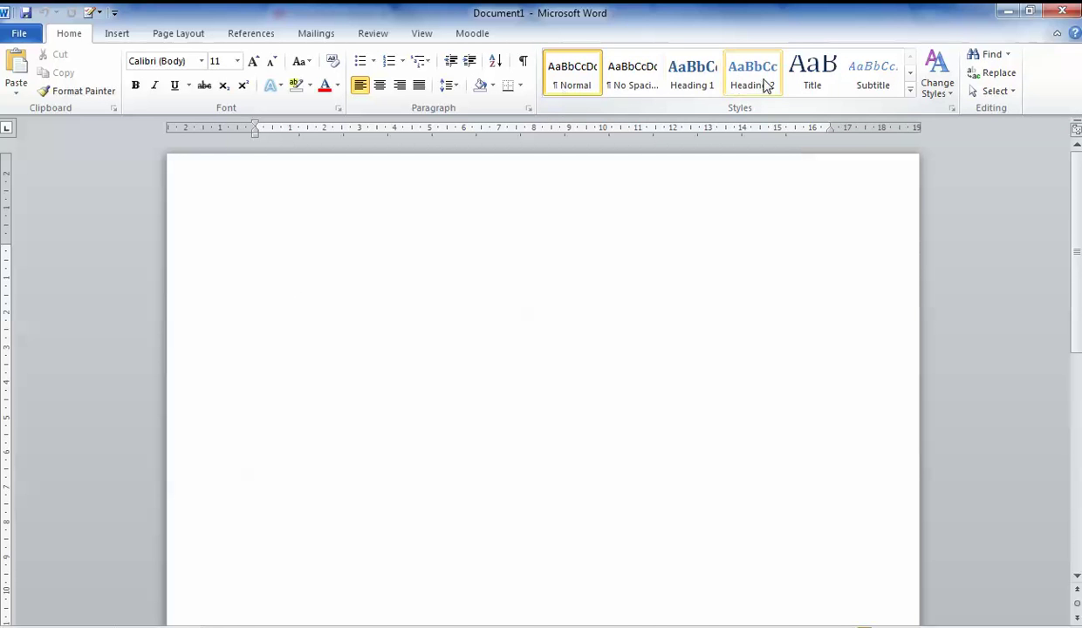
left_click(811, 81)
type("Title")
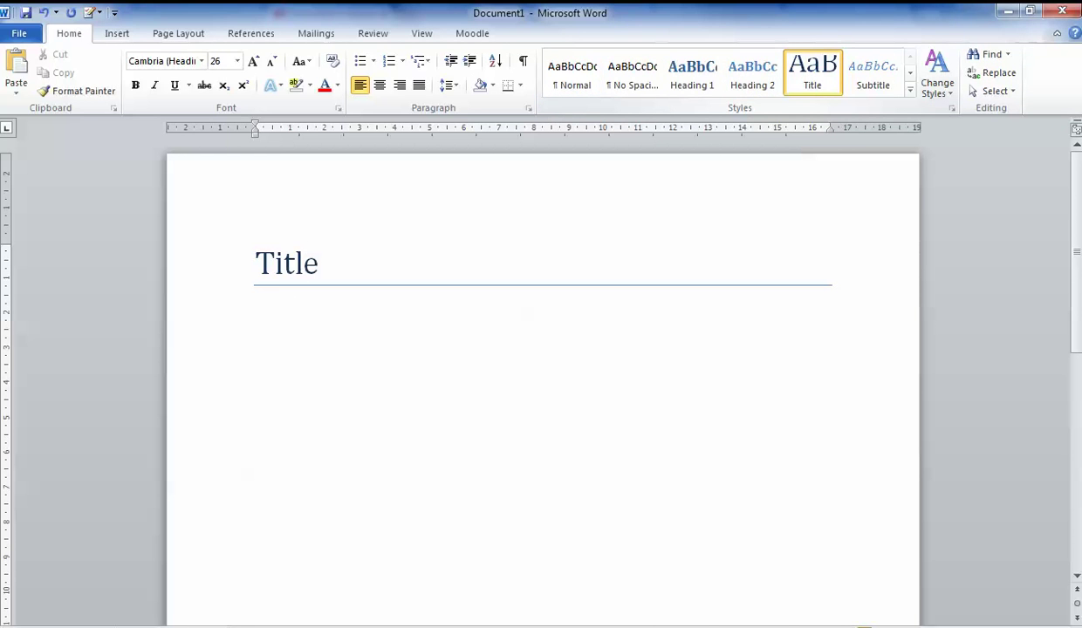
type(" Page")
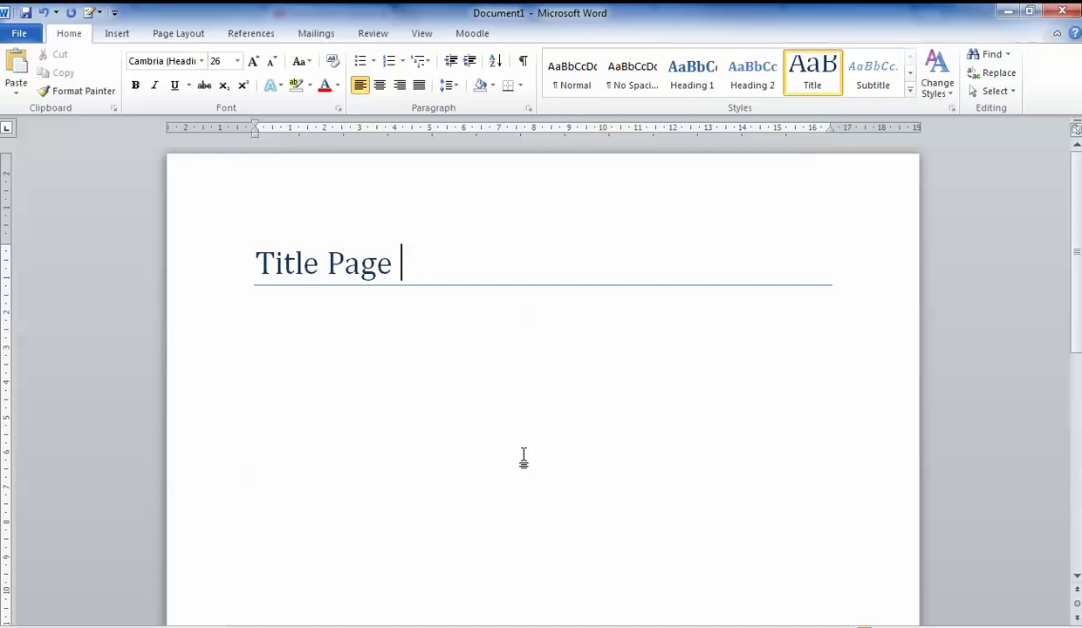
key("Return")
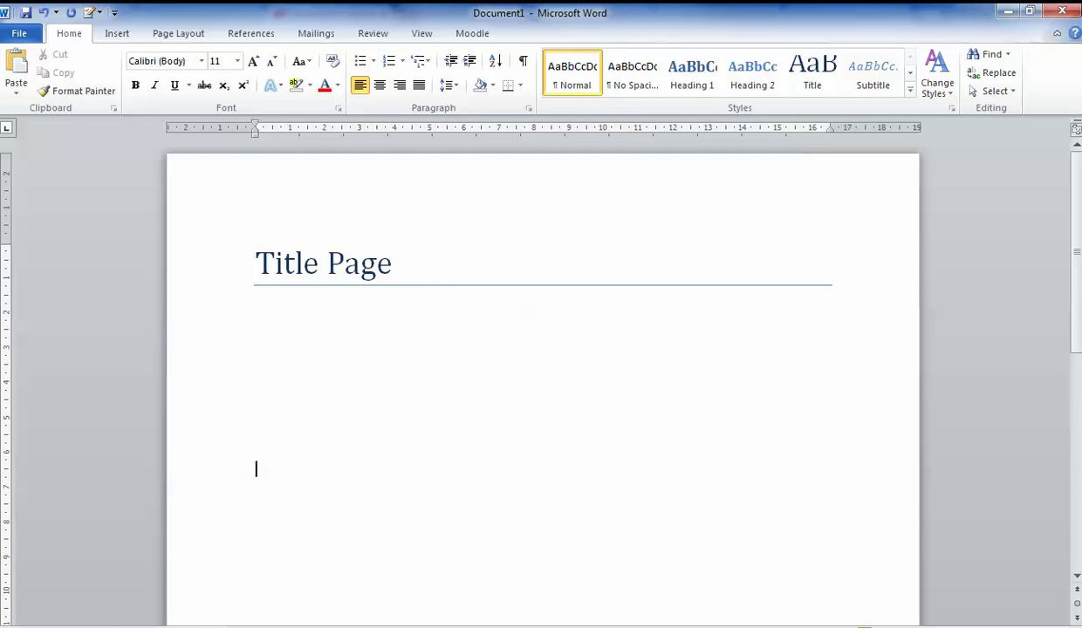
- Add blank paragraphs below the title to continue onto a second page
key("Return")
key("Return")
key("Return")
key("Return")
key("Return")
key("Return")
key("Return")
key("Return")
key("Return")
key("Return")
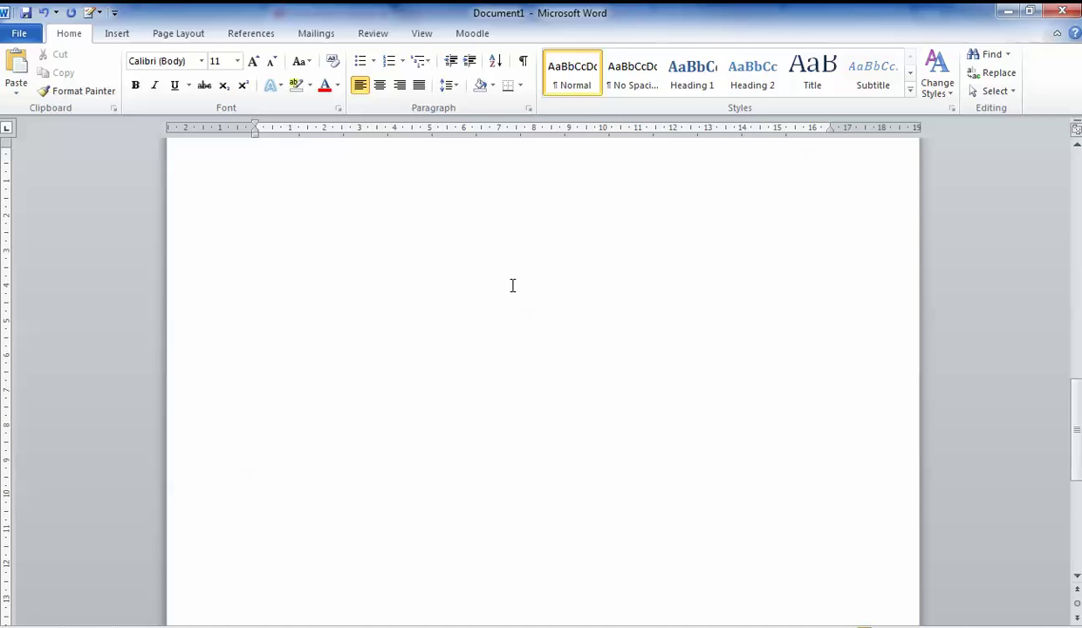
- Switch to the Excel workbook and enter JJJ in cell L27
key("alt+Tab")
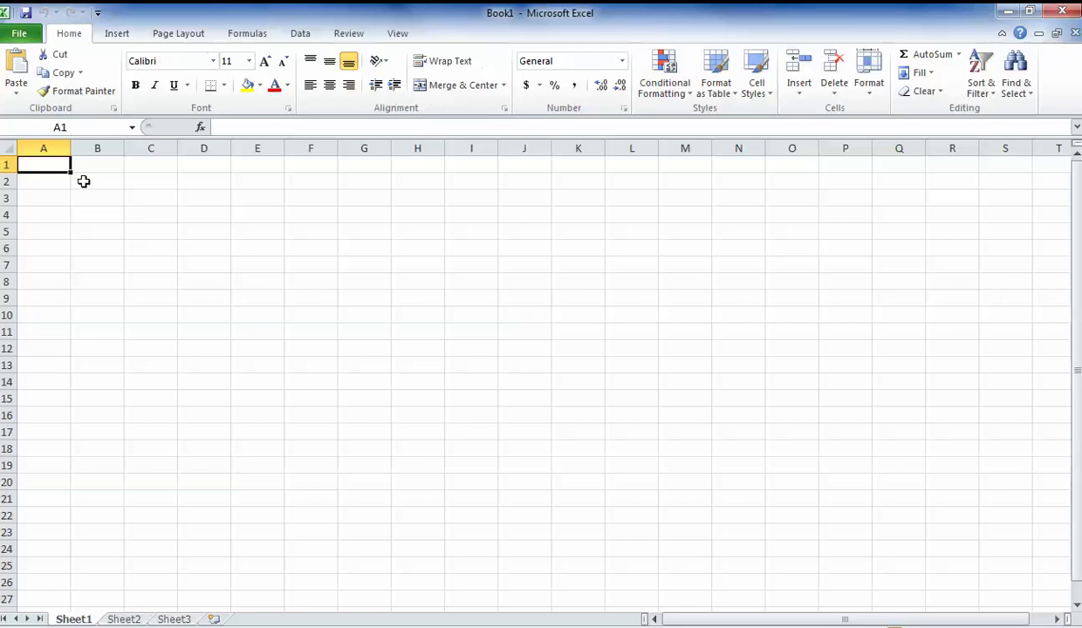
mouse_move(54, 164)
left_mouse_down()
mouse_move(629, 471)
mouse_move(641, 595)
left_mouse_up()
left_click(633, 598)
type("JJJ")
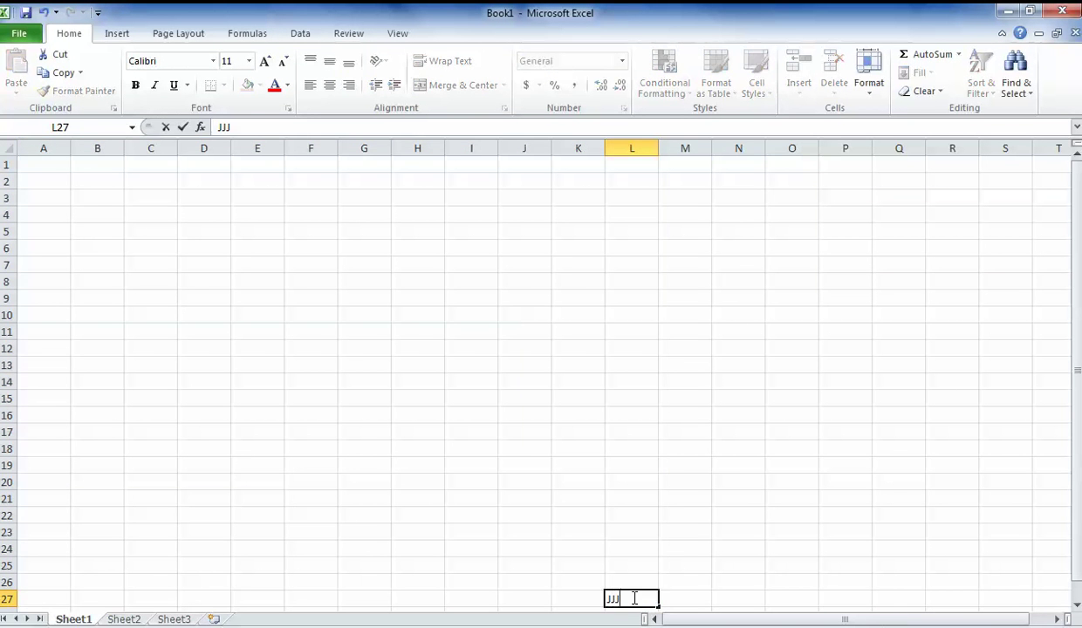
left_click(713, 598)
- Copy the range A1:L27 and paste it as a picture on the second page of the Word document
left_click_drag(620, 599, 61, 172)
key("ctrl+c")
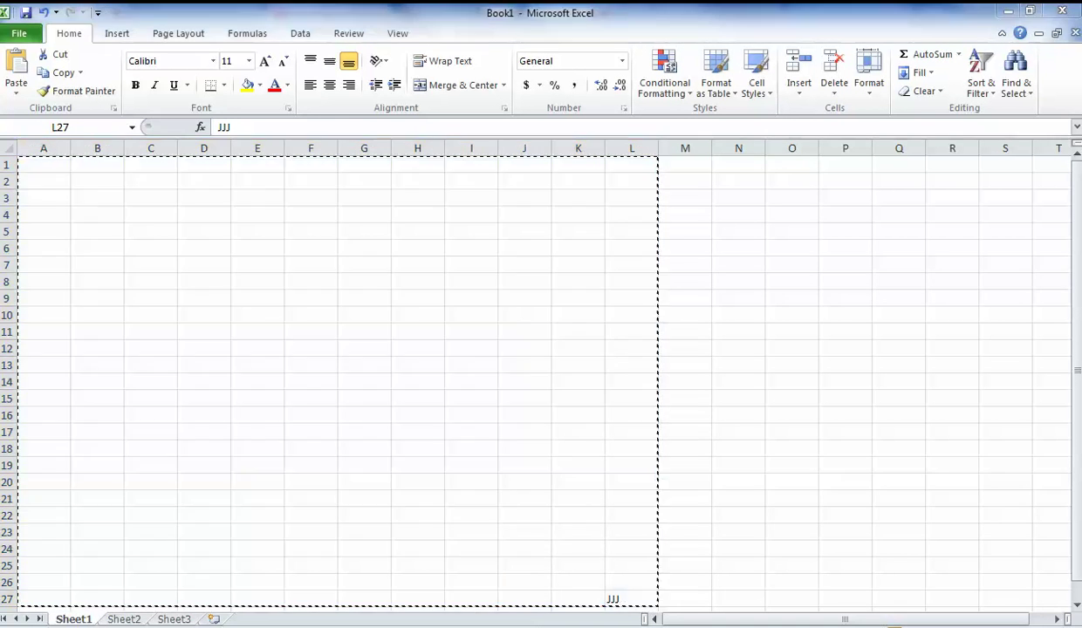
key("alt+Tab")
right_click(356, 264)
left_click(491, 329)
left_click(638, 421)
left_click(911, 557)
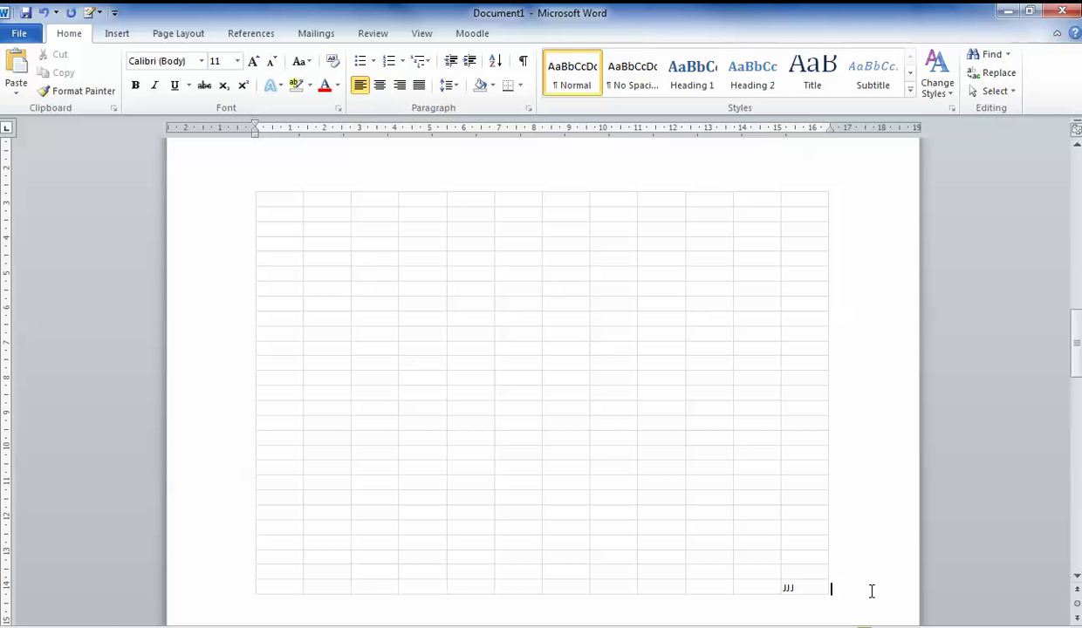
- Insert a Next Page section break after the pasted picture and set the new section to landscape orientation
left_click(193, 41)
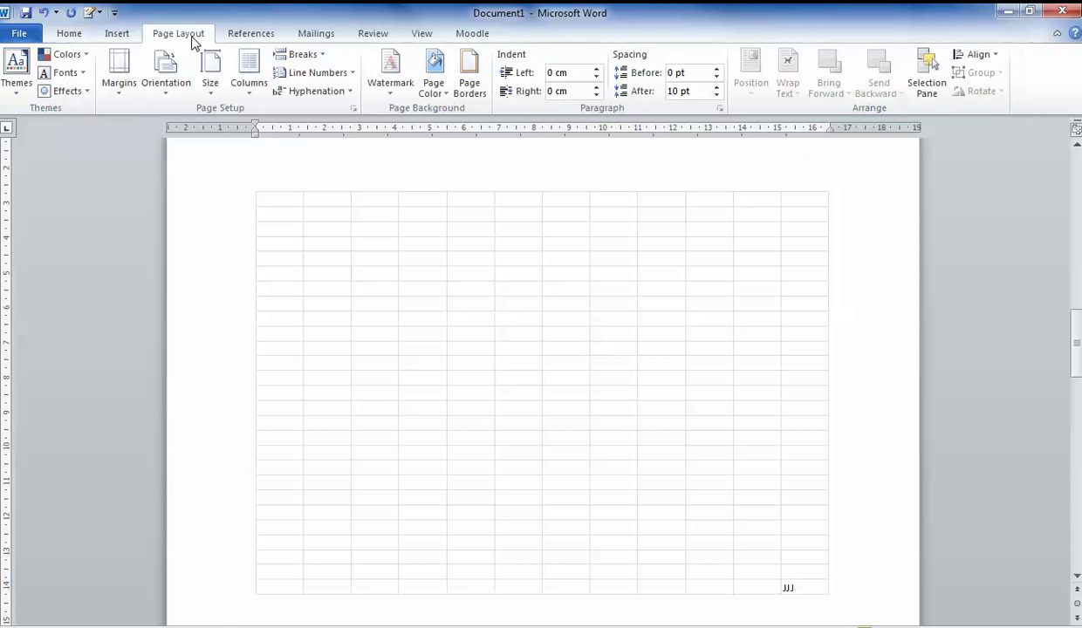
left_click(321, 58)
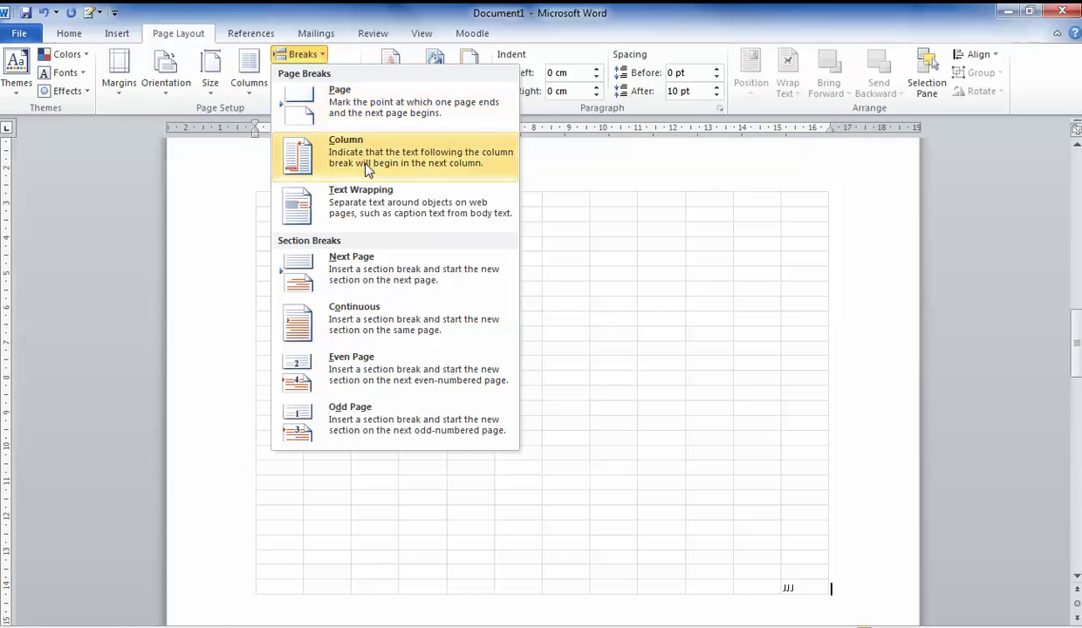
left_click(371, 273)
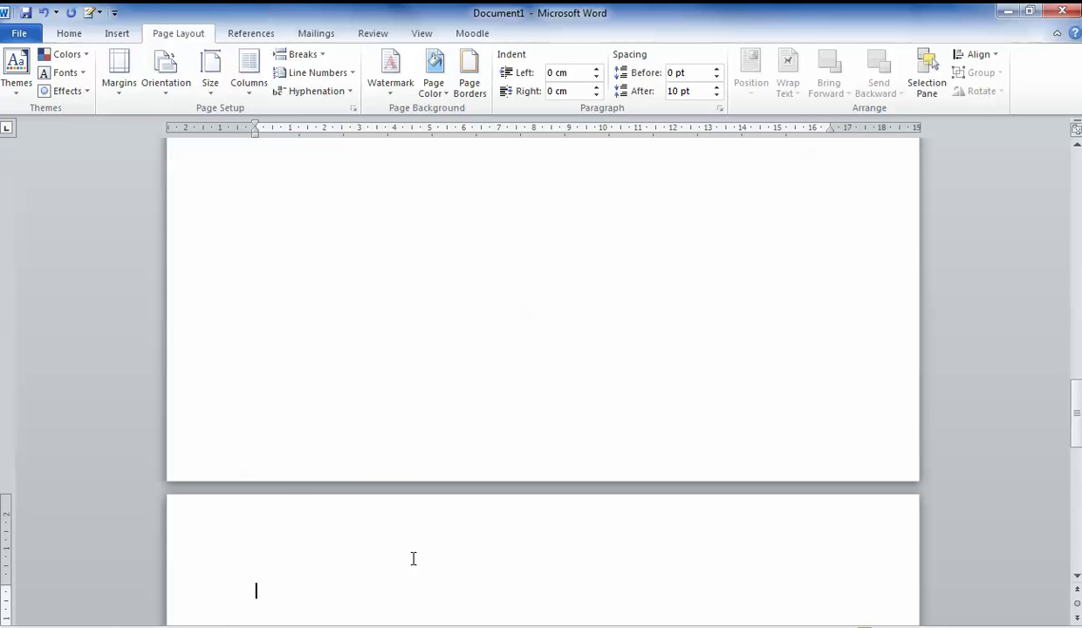
left_click(164, 95)
left_click(207, 174)
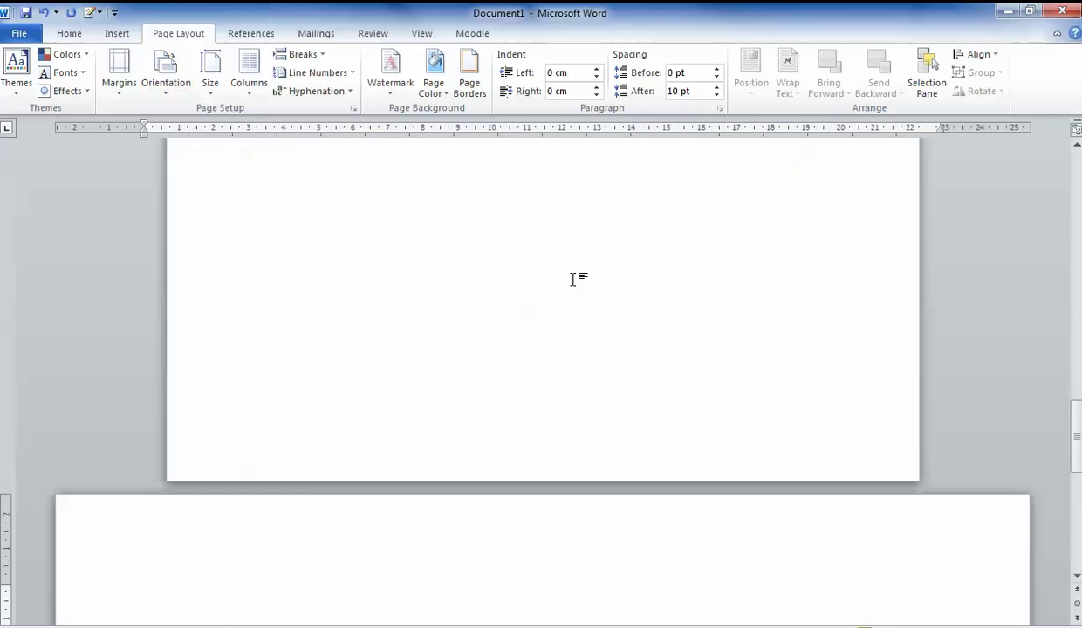
left_click_drag(1077, 428, 1072, 464)
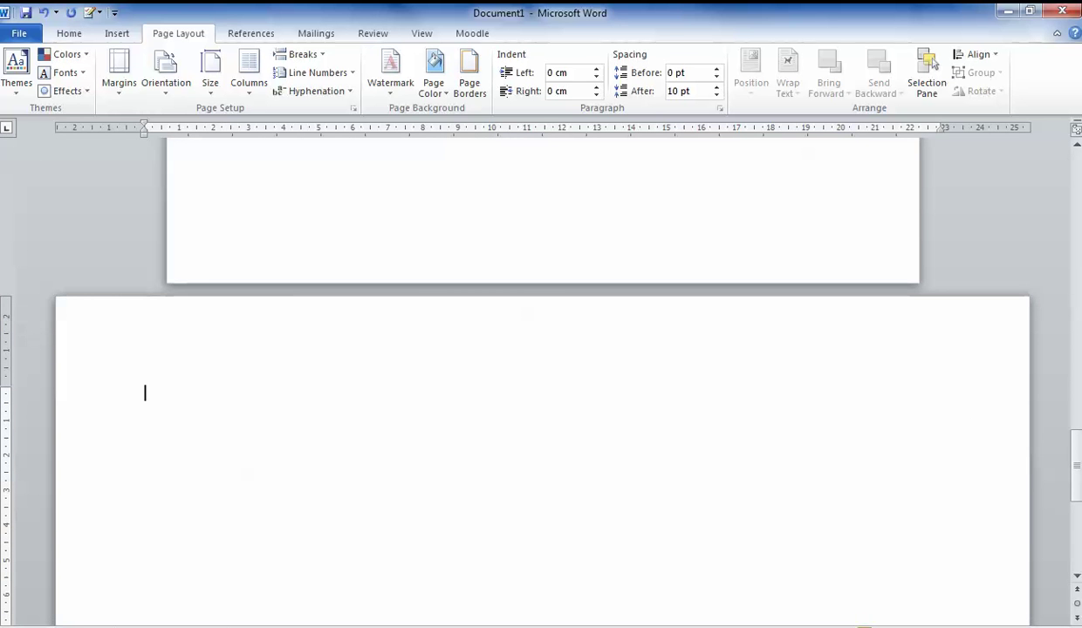
- Switch to the Excel workbook and enter hhh in cell P25
key("alt+Tab")
left_click(576, 363)
left_click(846, 563)
type("hhh")
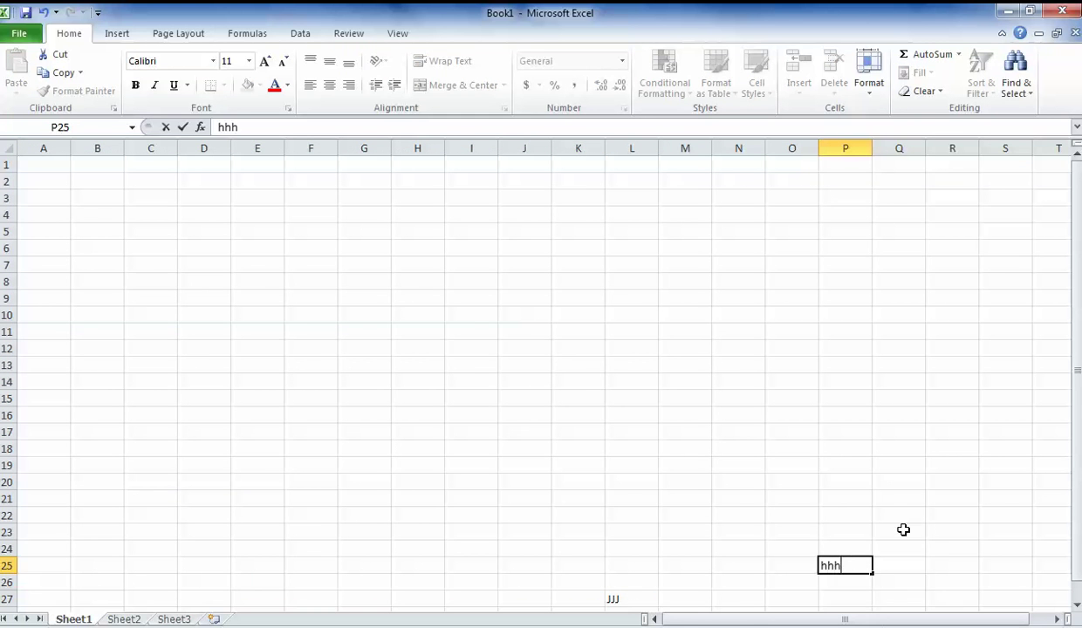
left_click(899, 531)
- Copy the range A1:P25 and paste it as a picture on the landscape page in Word, below two blank lines
left_click_drag(858, 567, 41, 166)
key("ctrl+c")
key("alt+Tab")
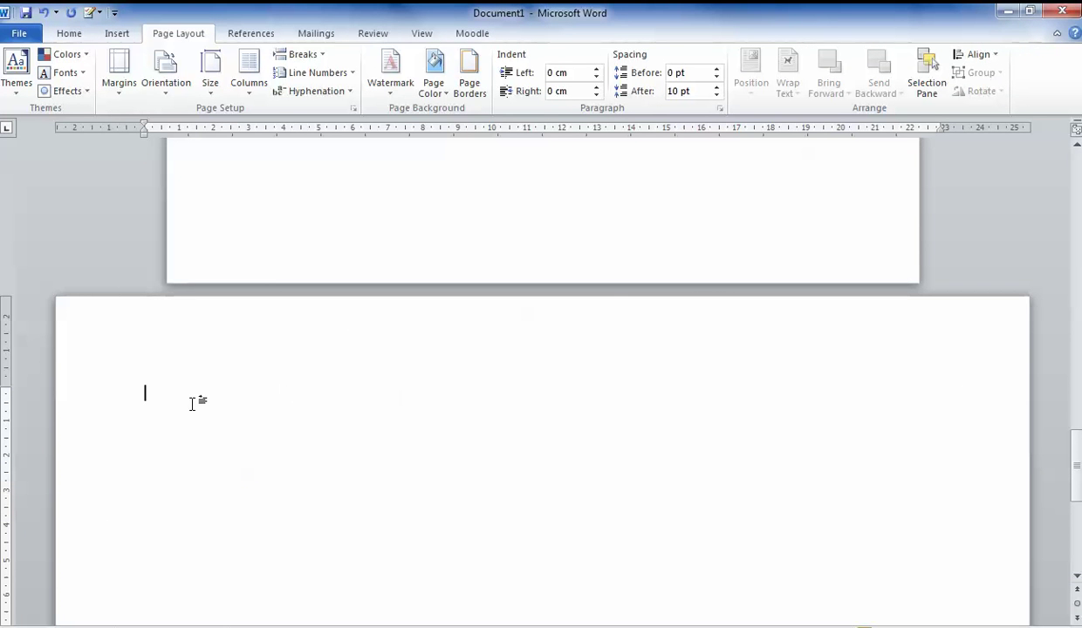
key("Return")
key("Return")
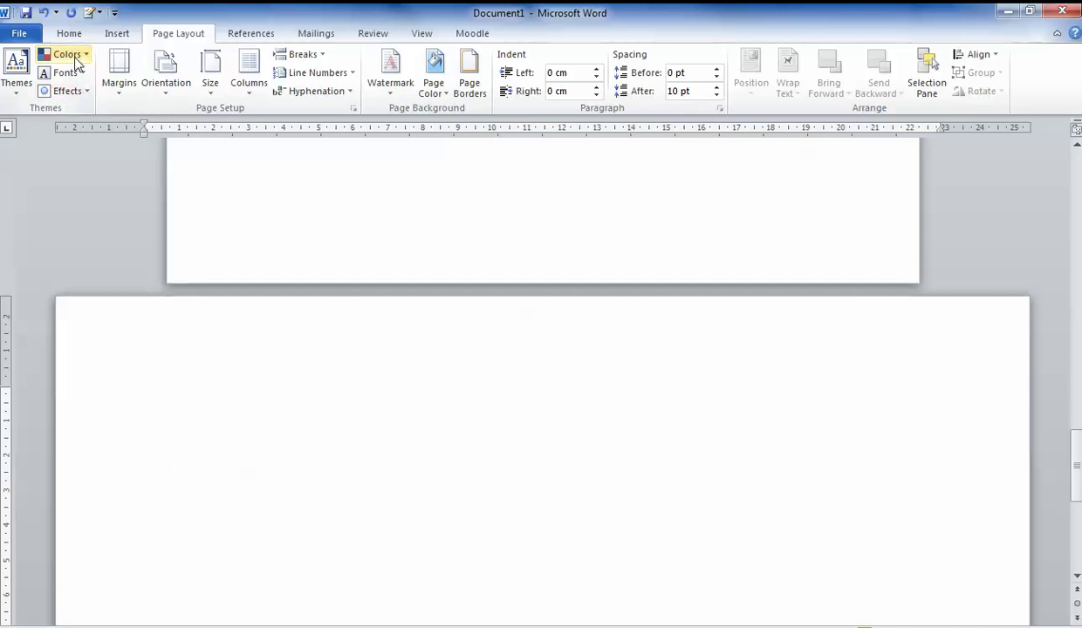
left_click(68, 33)
left_click(21, 99)
left_click(111, 129)
- Add blank paragraphs after the landscape picture to continue onto another landscape page
left_click(702, 352)
mouse_move(1059, 442)
left_mouse_down()
mouse_move(1078, 194)
mouse_move(1078, 453)
left_mouse_up()
left_click(896, 378)
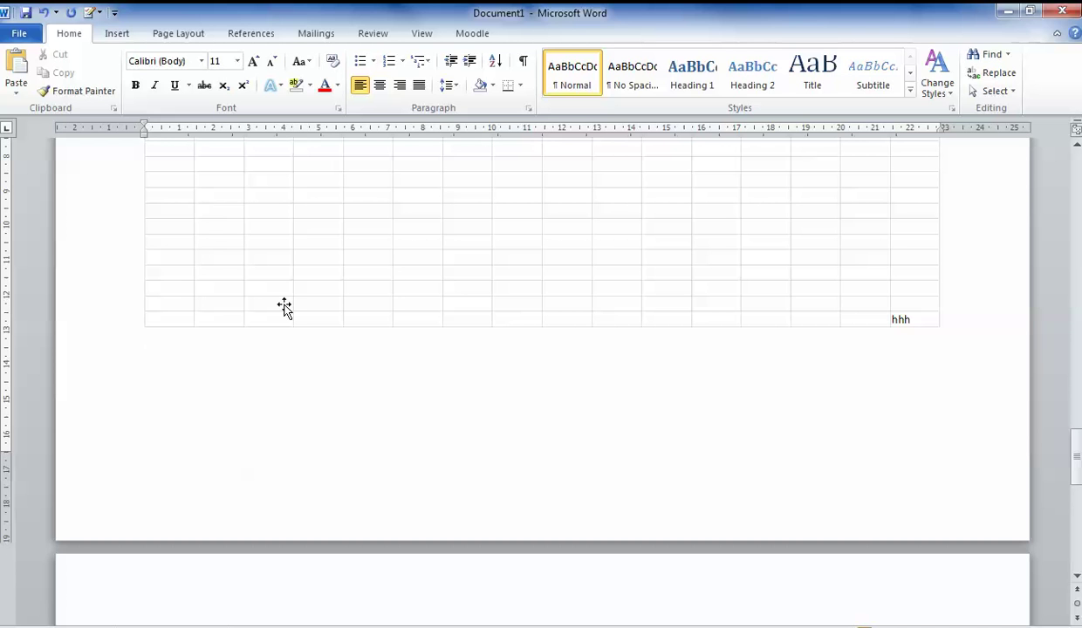
key("Return")
key("Return")
key("Return")
key("Return")
key("Return")
- Paste the copied A1:P25 range again as a picture on the second landscape page
key("ctrl+v")
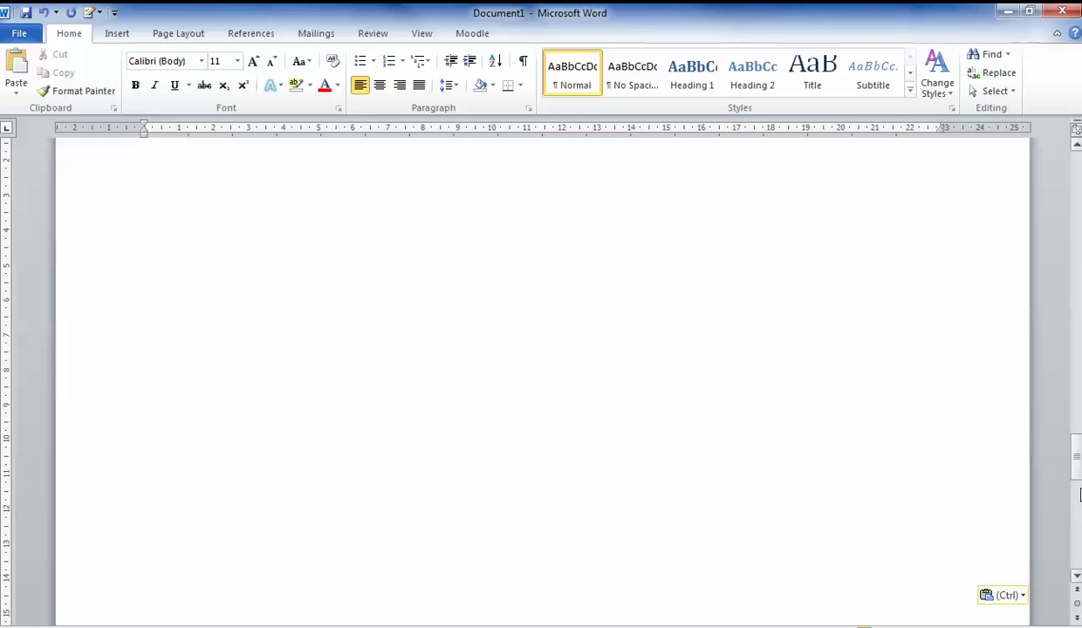
key("Return")
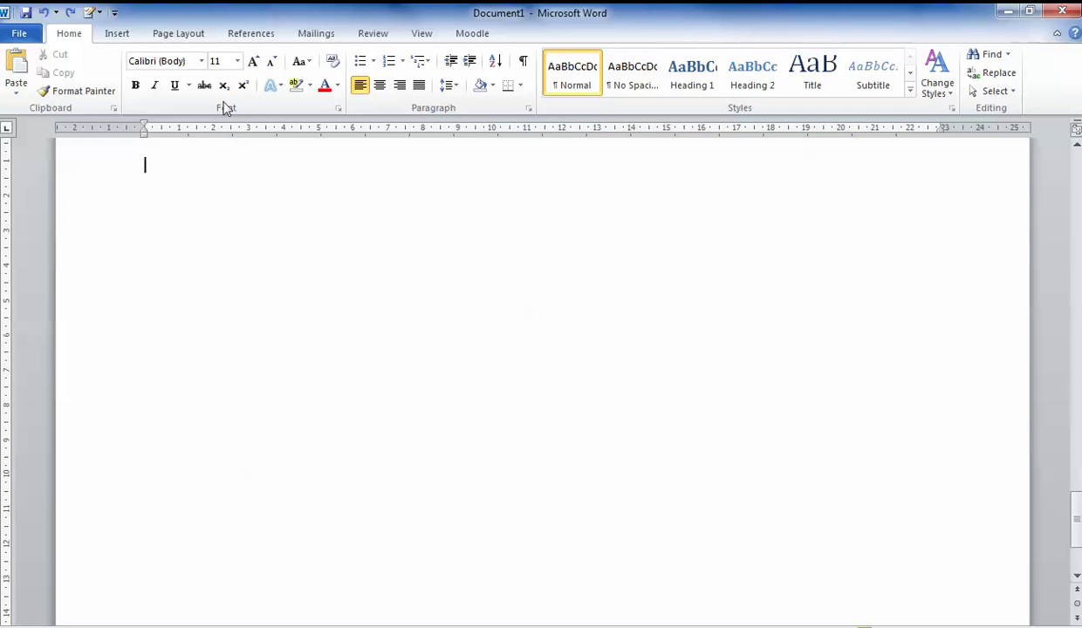
left_click(15, 87)
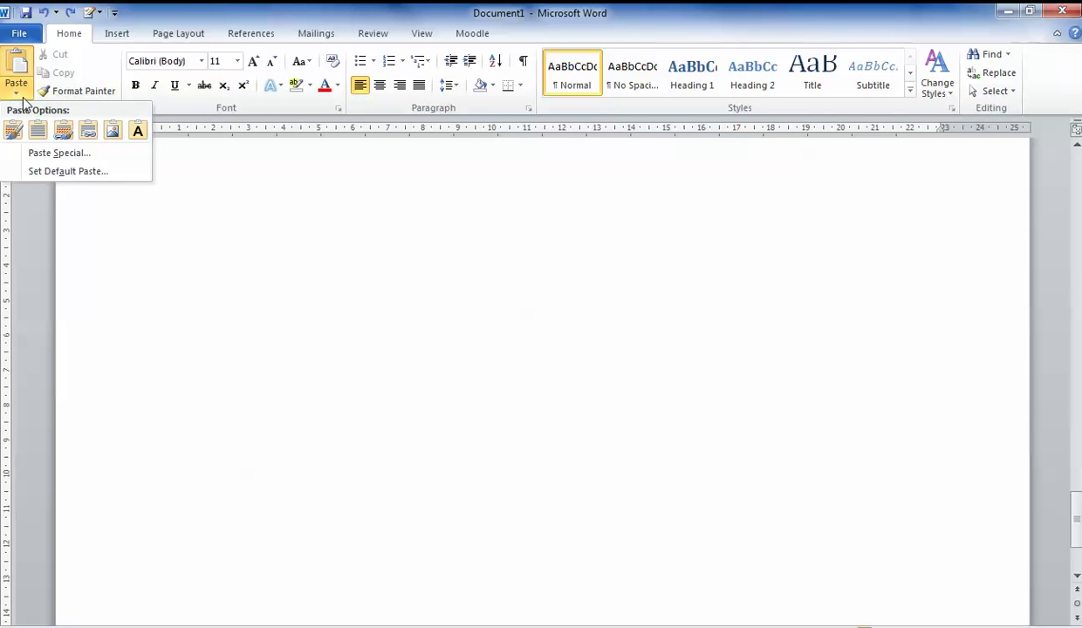
left_click(111, 133)
left_click_drag(1077, 467, 1077, 559)
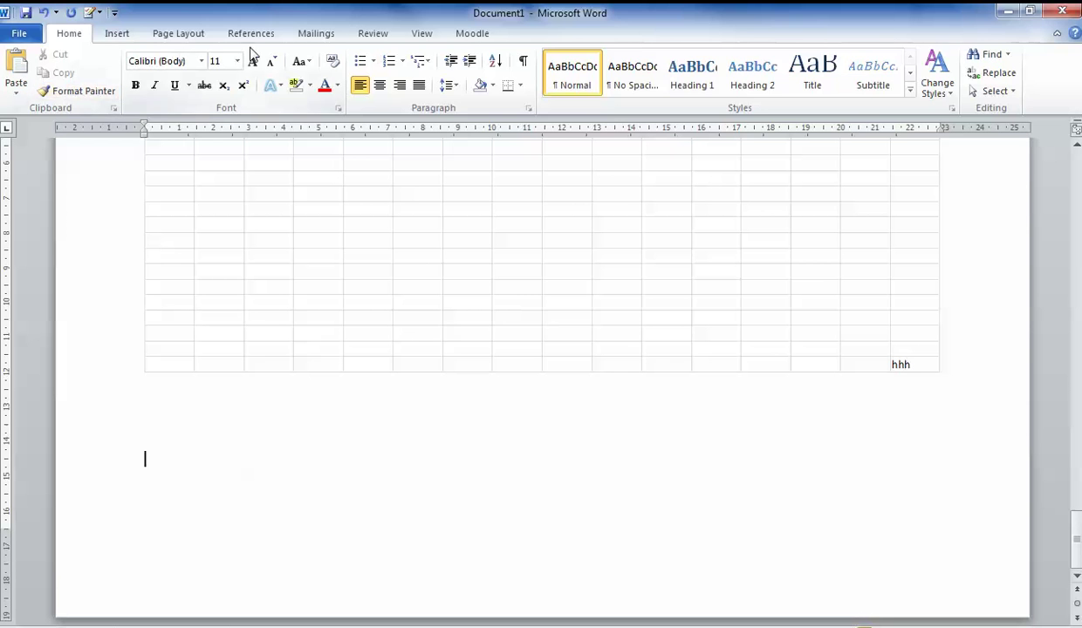
- Insert a Next Page section break below the second landscape picture and set the new section to portrait orientation
left_click(194, 35)
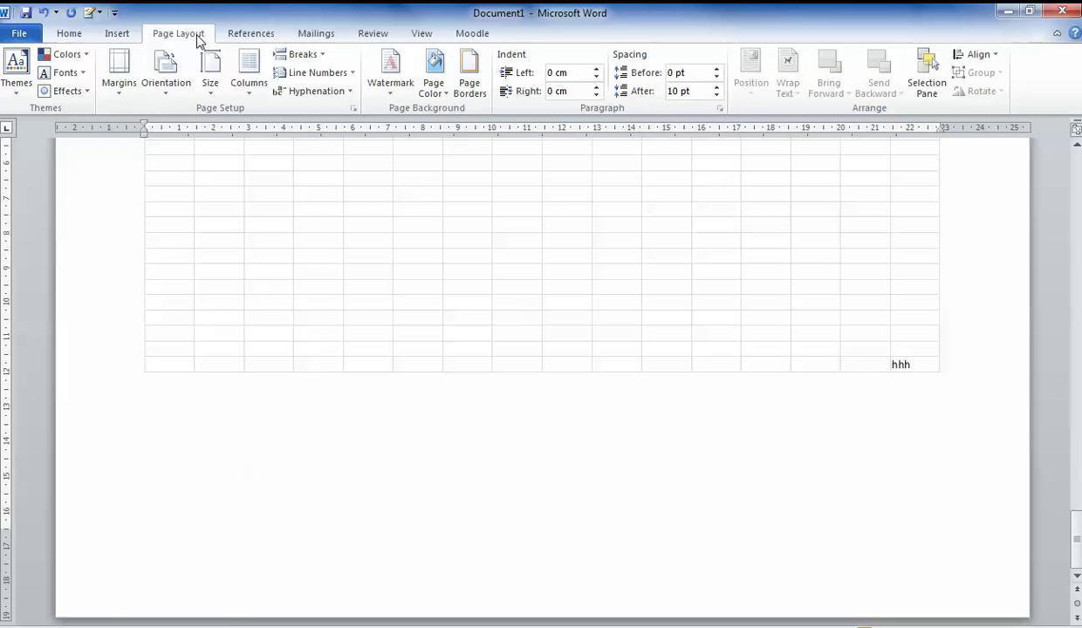
left_click(327, 63)
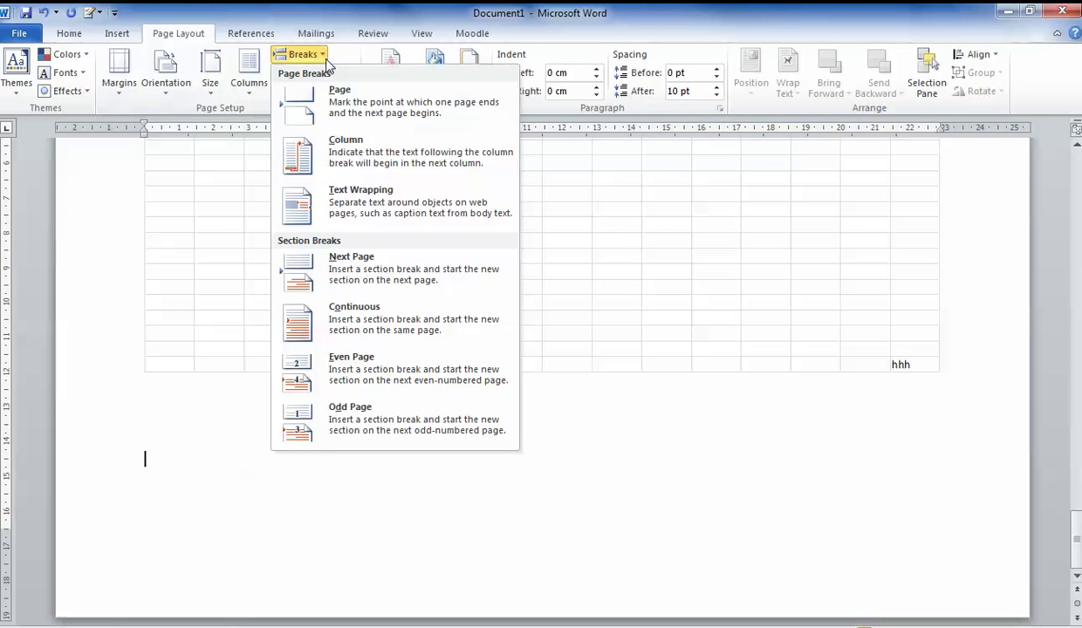
left_click(377, 273)
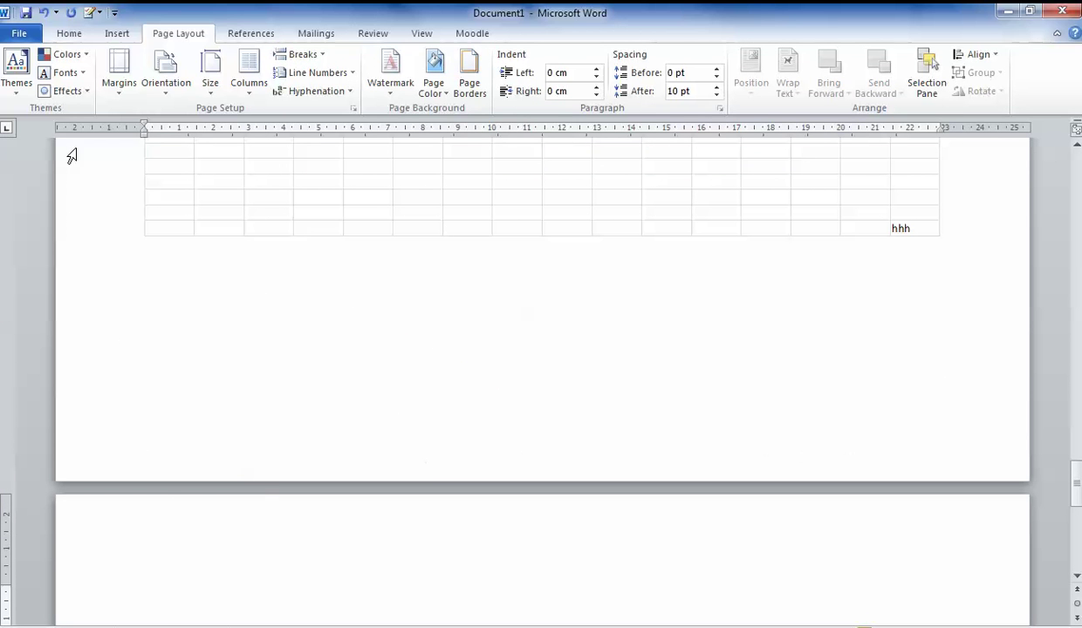
left_click(171, 87)
left_click(204, 126)
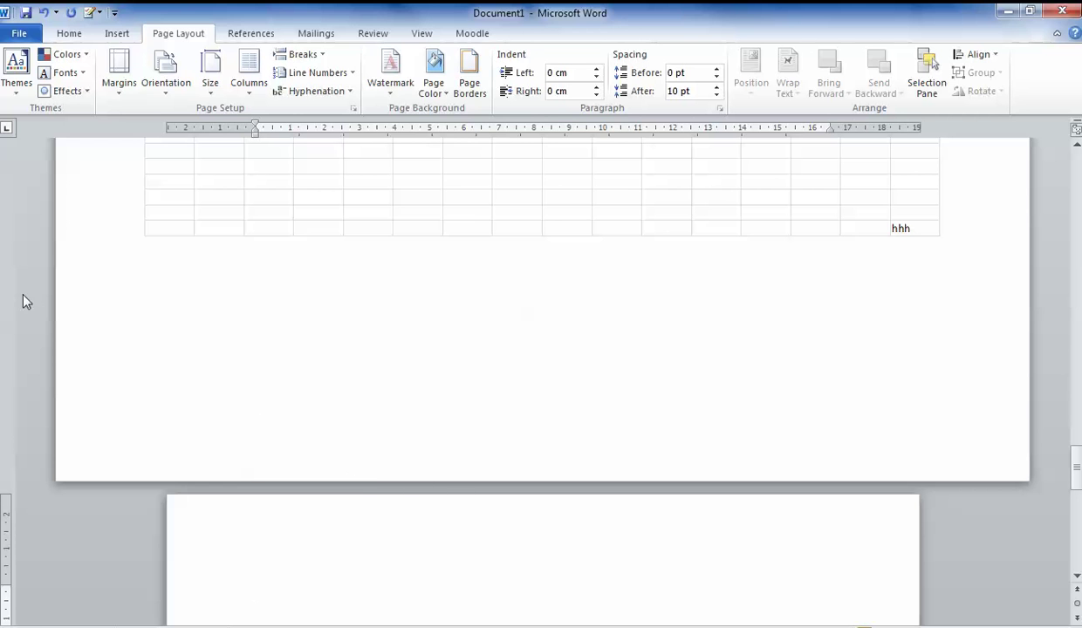
- Switch to the Excel workbook and copy the range A1:L27
key("alt+Tab")
left_click(524, 514)
left_click(642, 597)
double_click(642, 597)
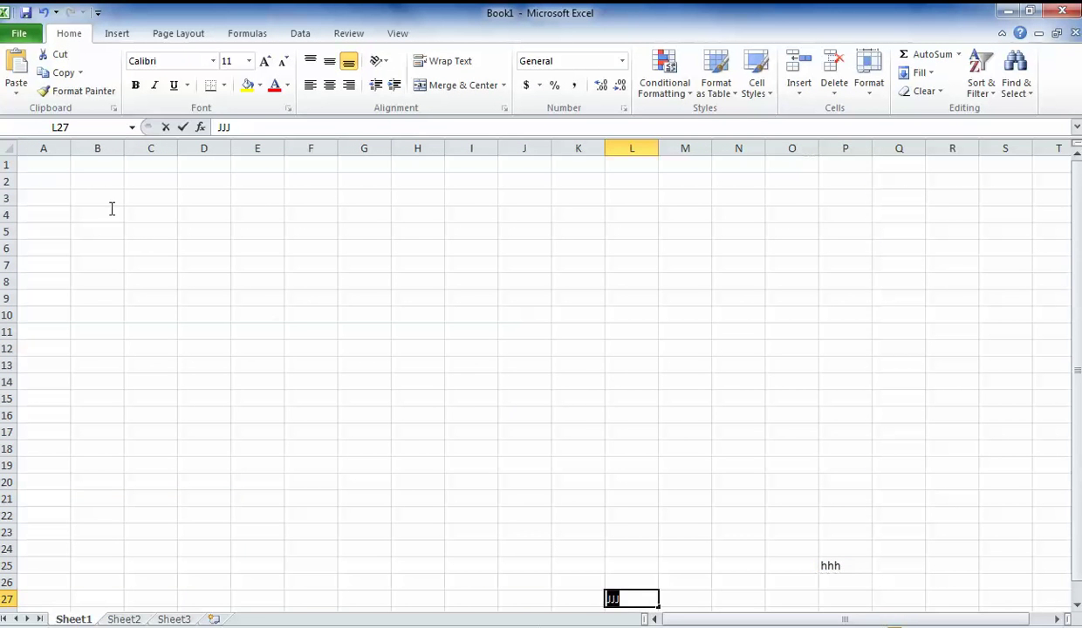
left_click(683, 465)
left_click_drag(650, 600, 52, 81)
left_click(59, 73)
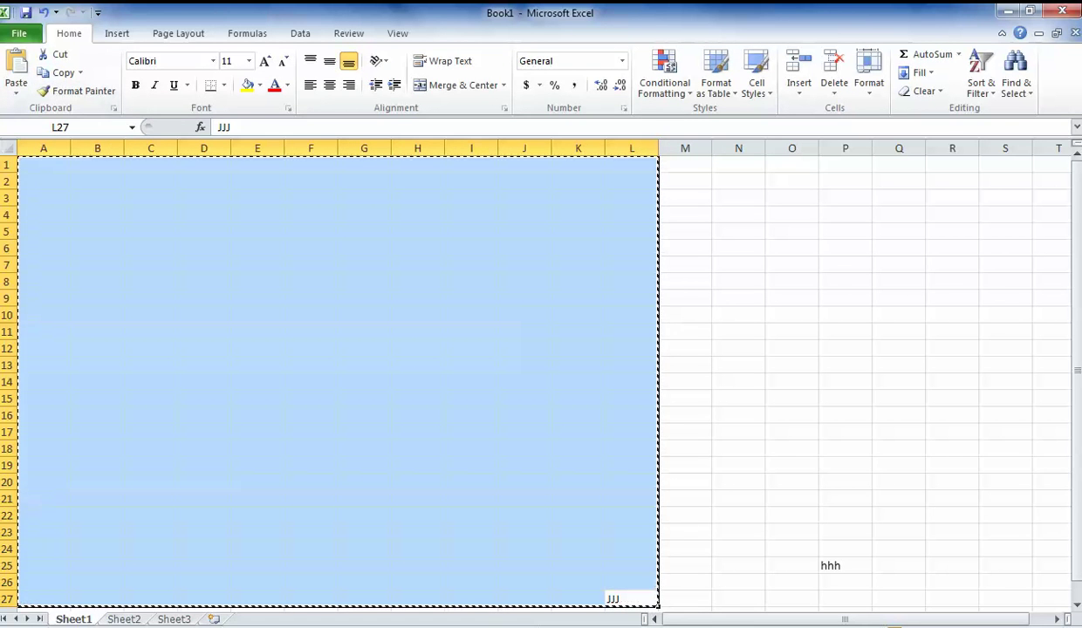
- Paste the copied A1:L27 range as a picture on the final portrait page in Word
key("alt+Tab")
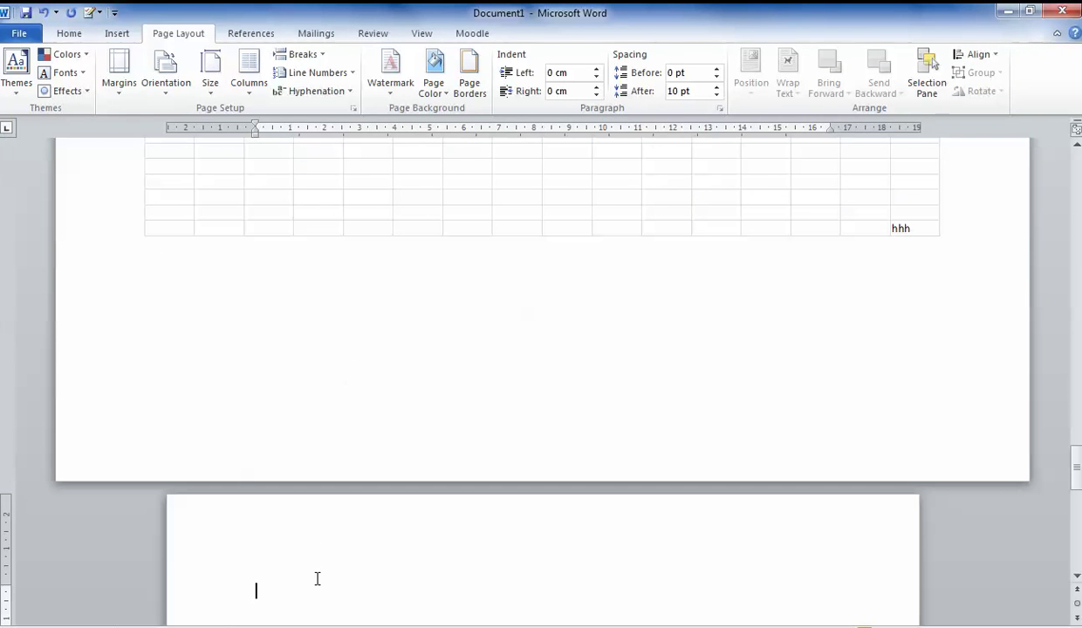
key("ctrl+v")
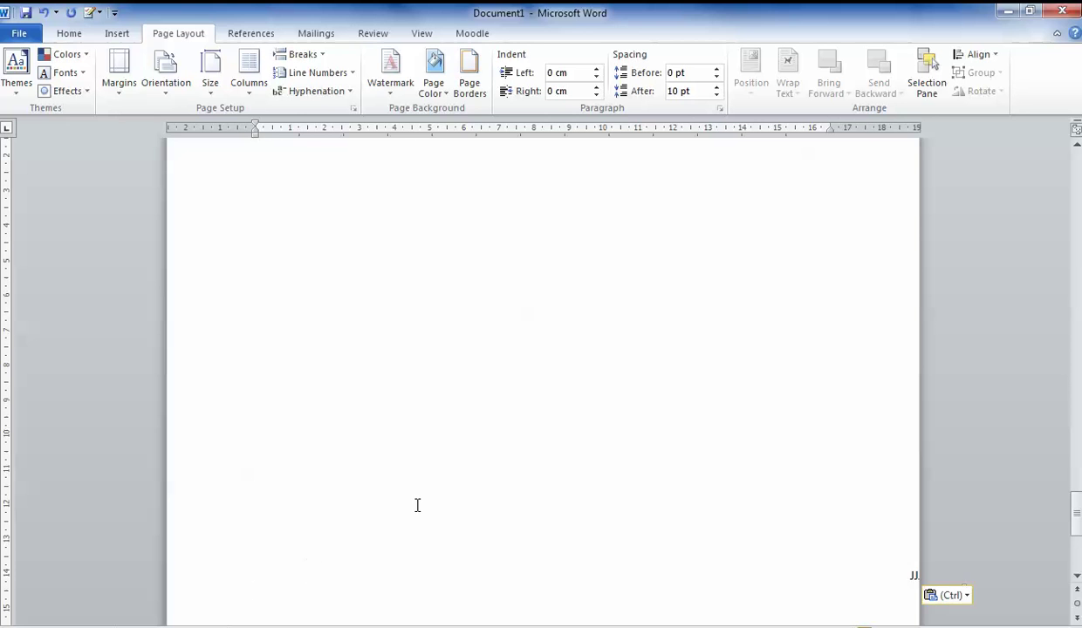
key("ctrl+z")
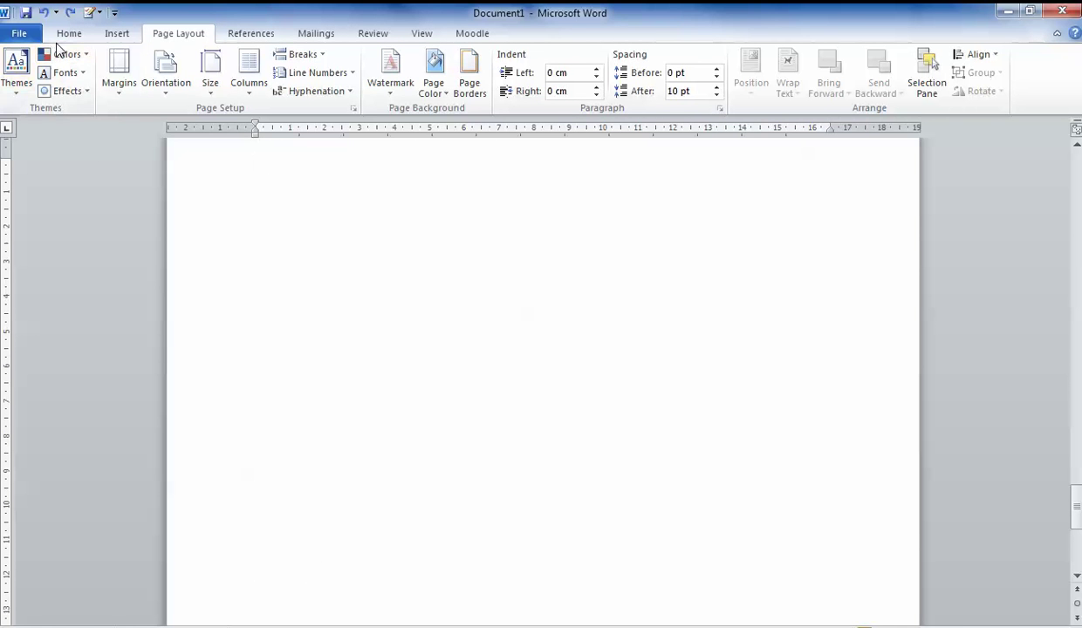
left_click(65, 33)
left_click(20, 93)
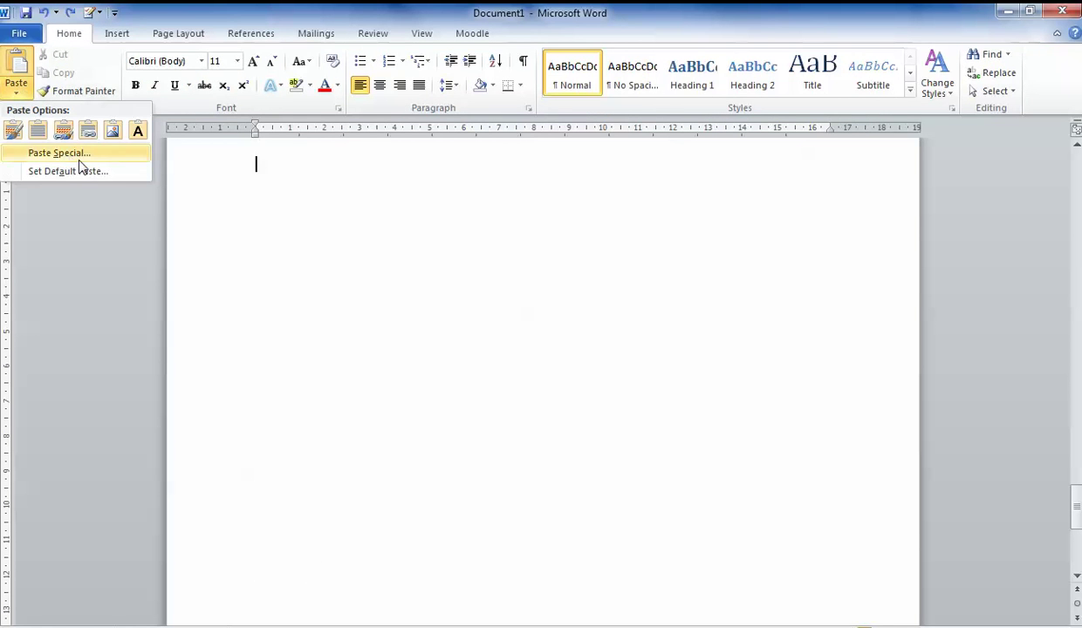
left_click(113, 131)
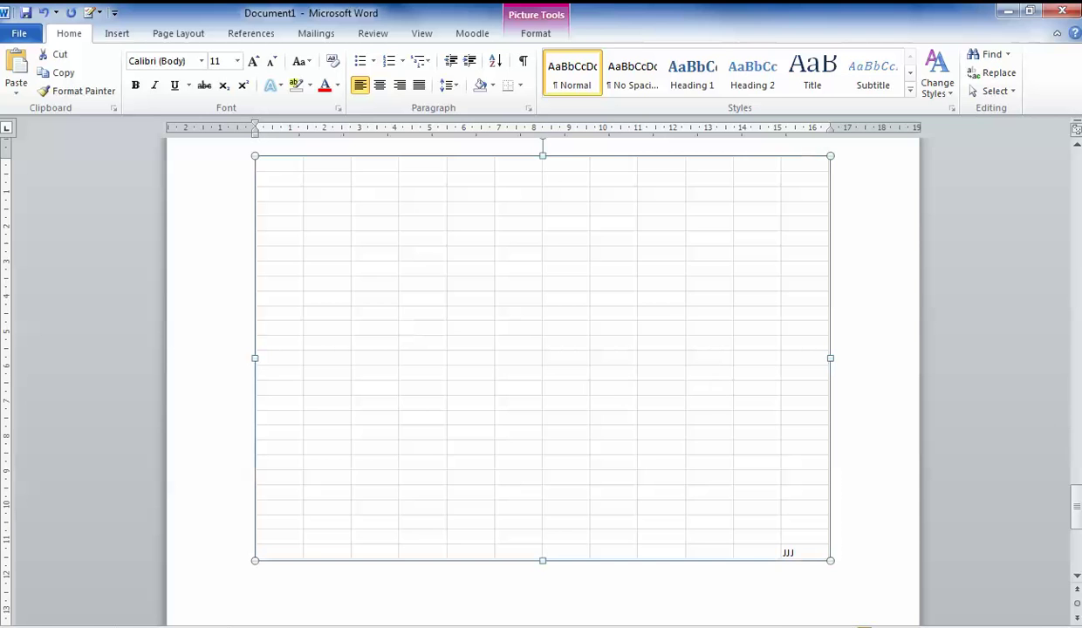
- Insert centred page numbers at the bottom of the pages using the Plain Number 2 style
left_click_drag(1077, 502, 1048, 181)
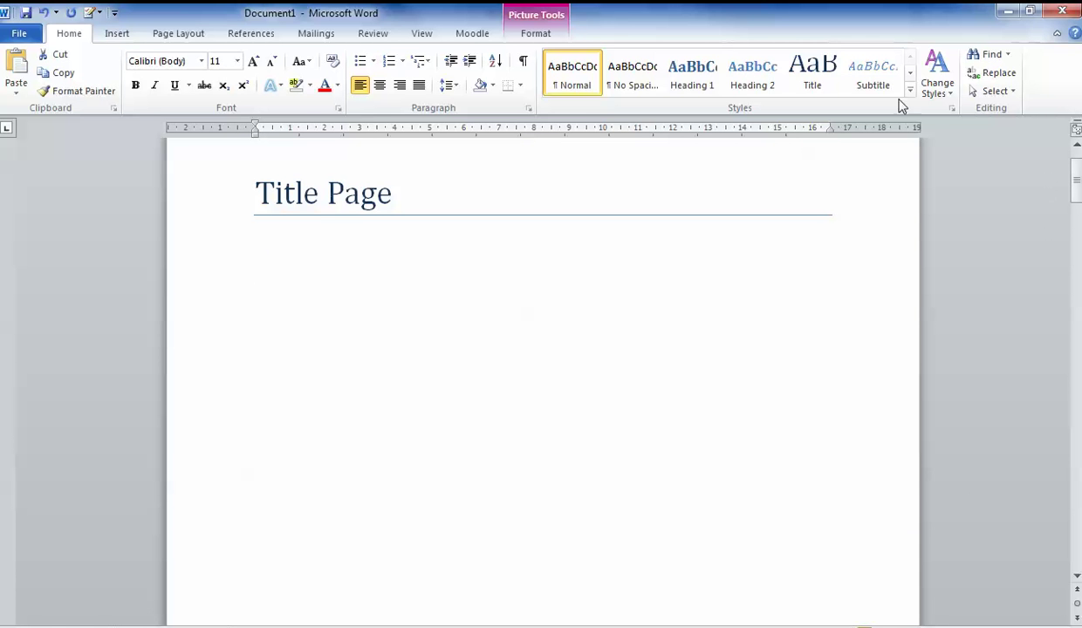
left_click(236, 35)
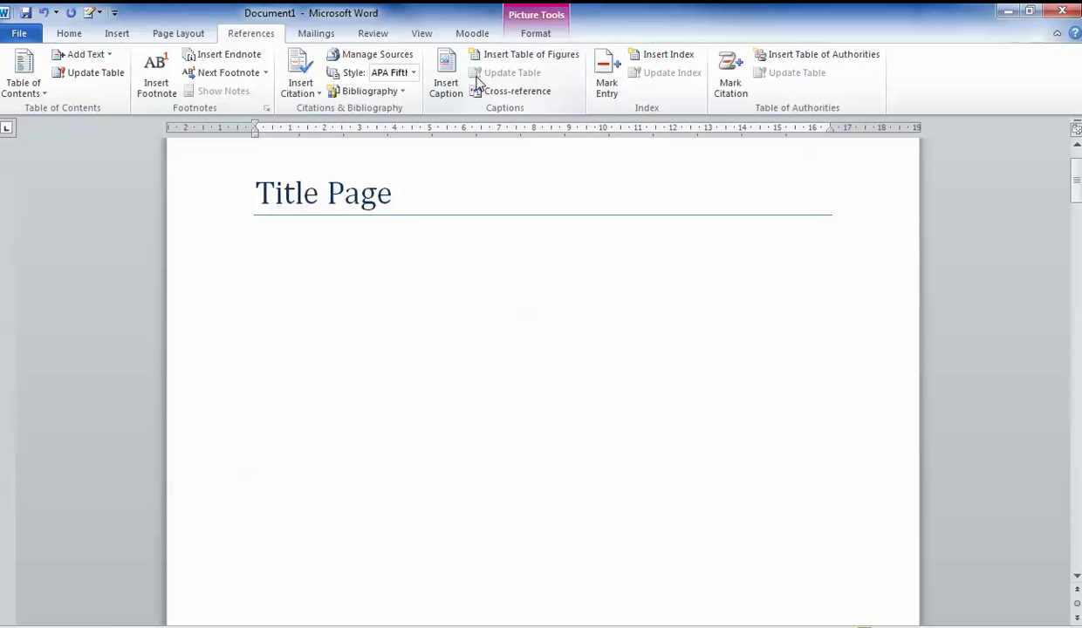
left_click(129, 38)
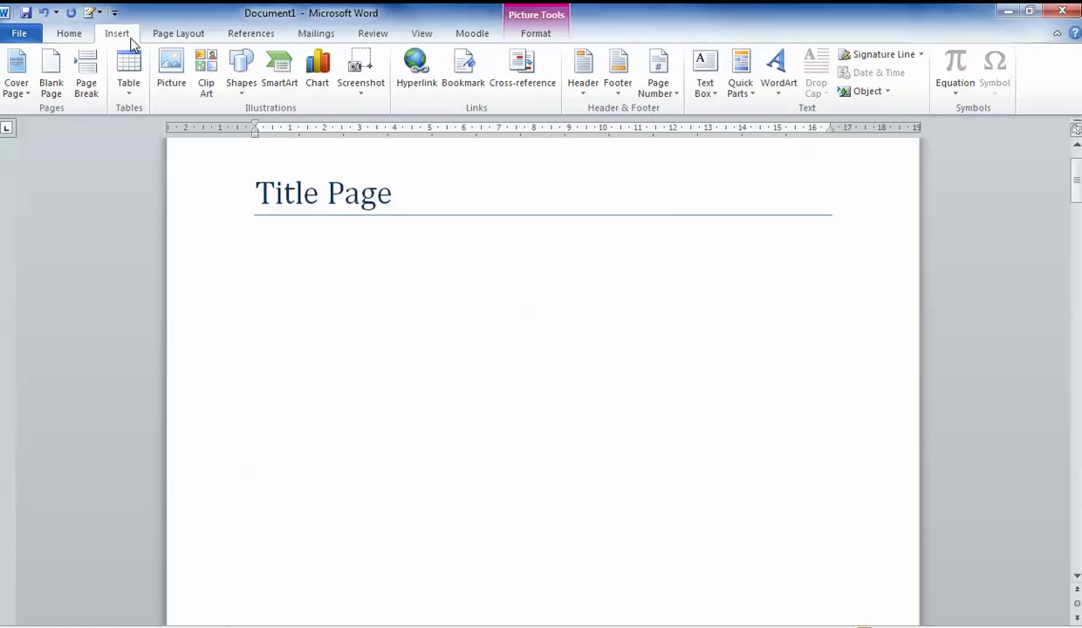
left_click(667, 96)
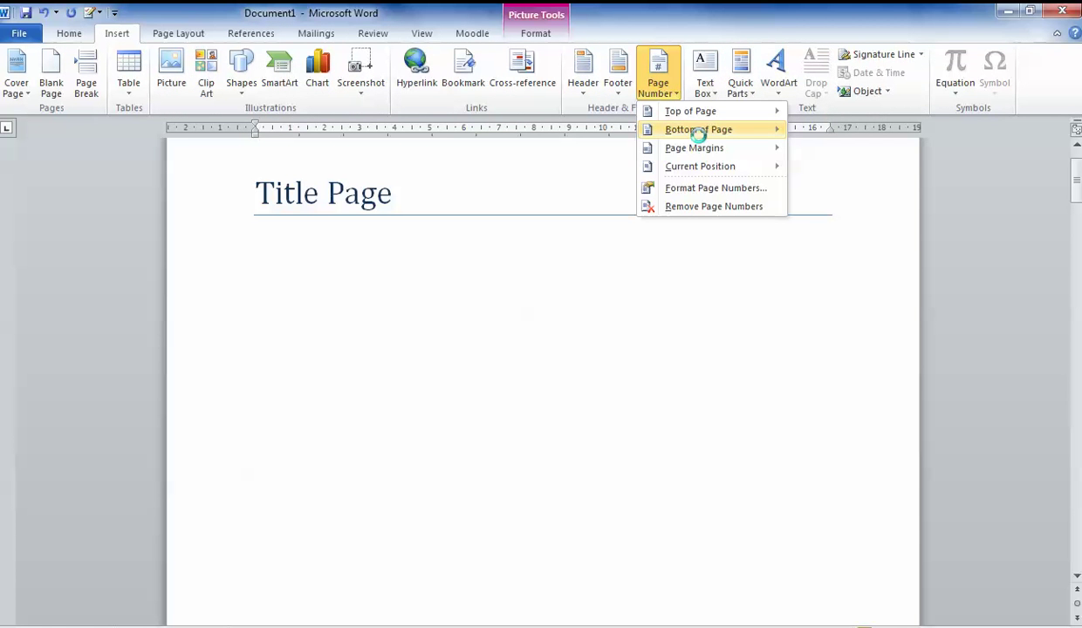
mouse_move(720, 131)
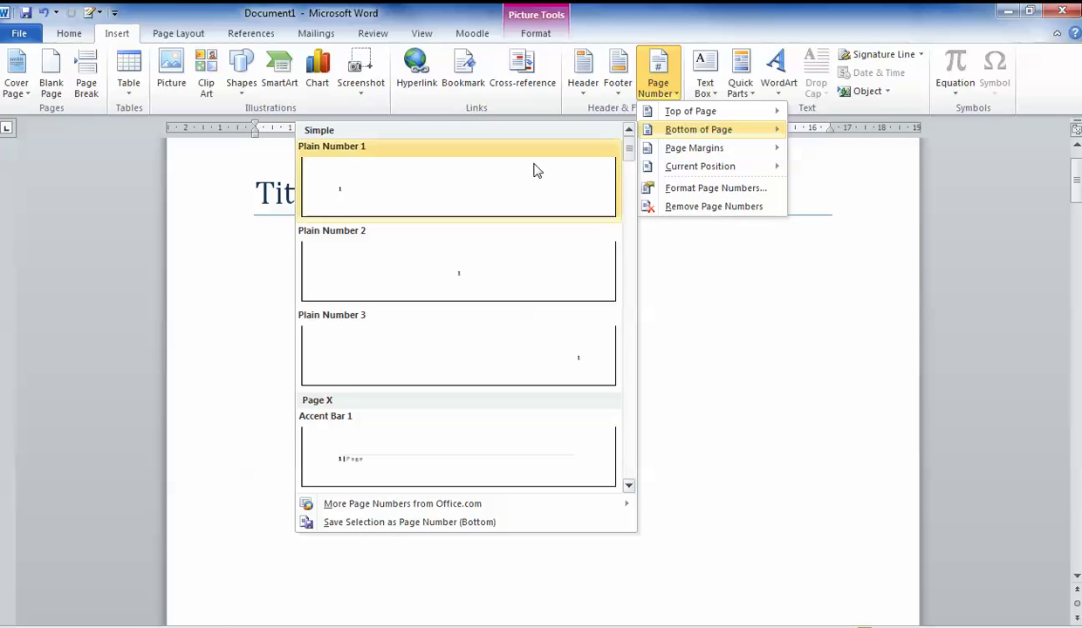
left_click(511, 256)
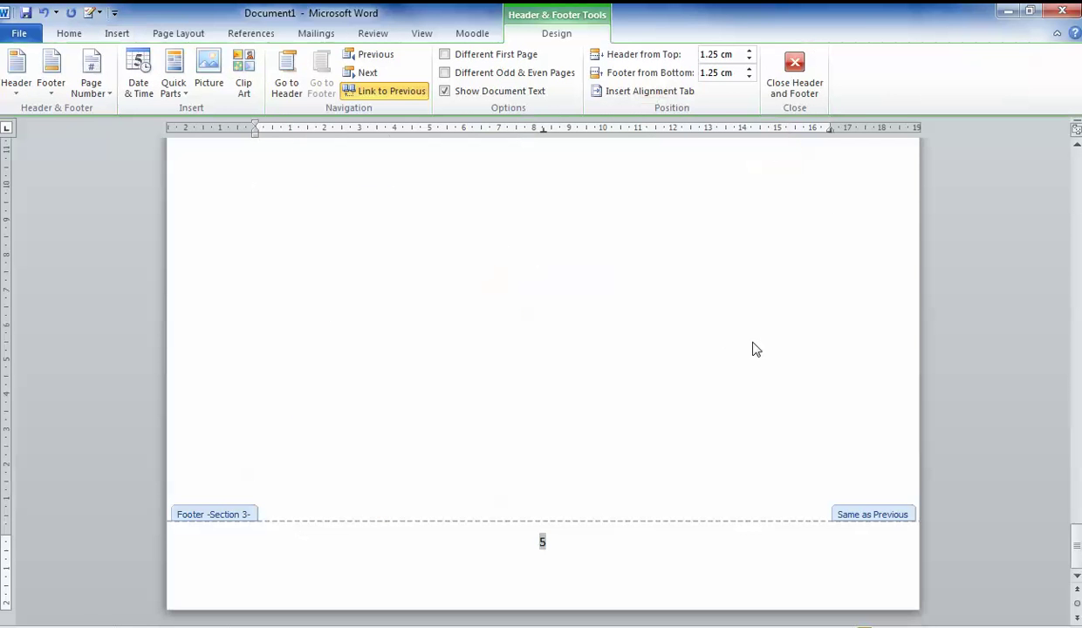
left_click_drag(1073, 550, 1055, 139)
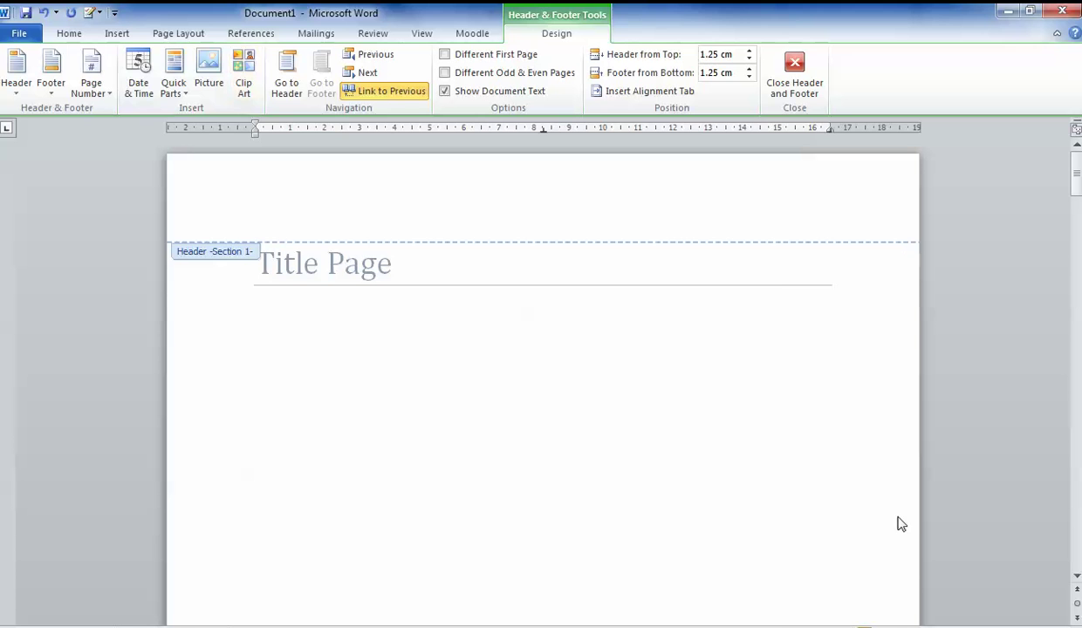